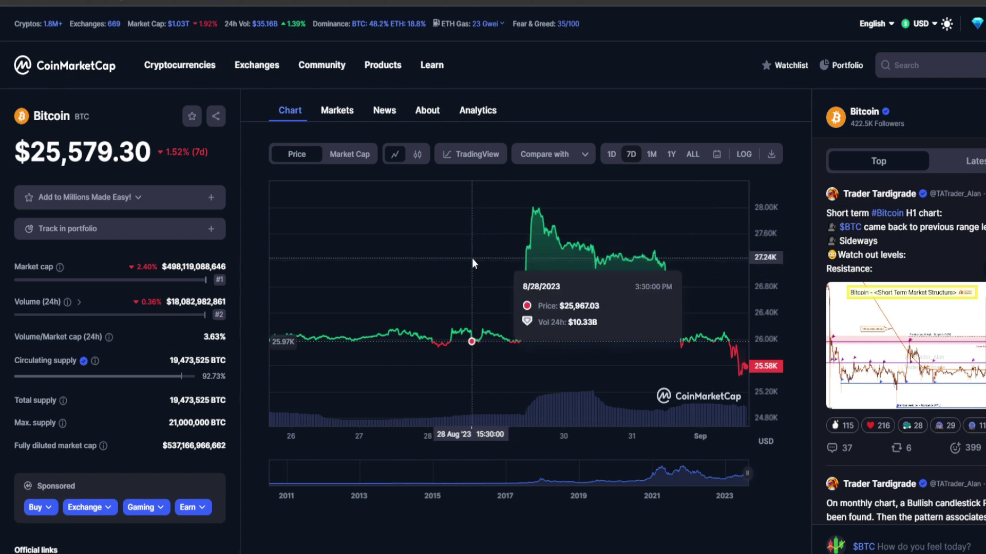
# Switch Bitcoin's price chart to the one-month range, showing a 12.58% drop
pyautogui.click(651, 154)
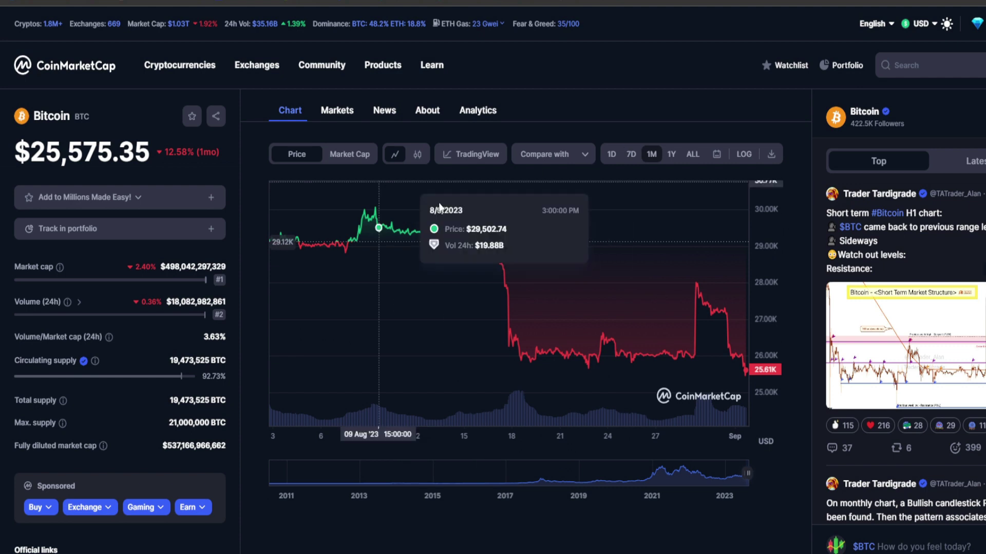
# Return the Bitcoin price chart to the seven-day (7D) range
pyautogui.click(632, 155)
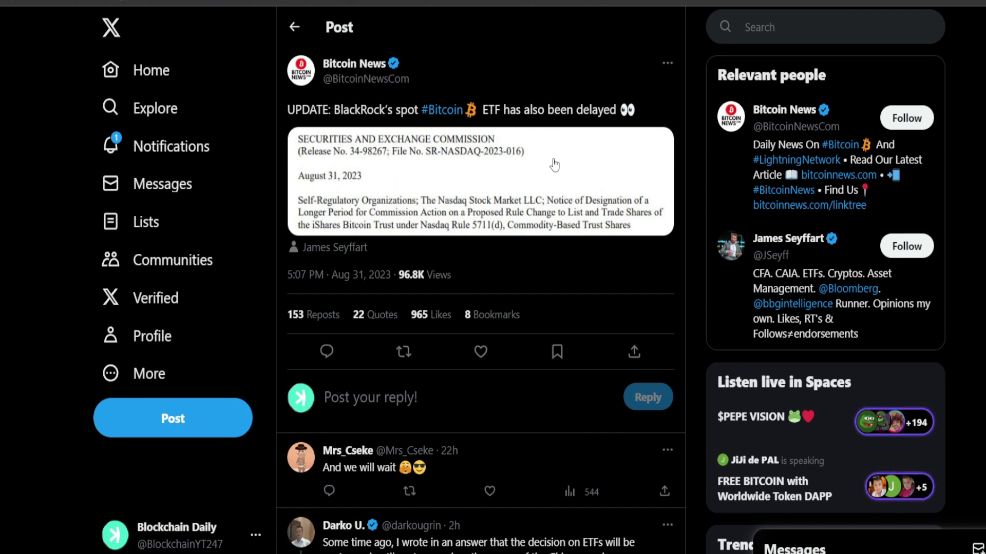
# Enlarge the SEC filing image in the BlackRock spot Bitcoin ETF delay post
pyautogui.click(489, 182)
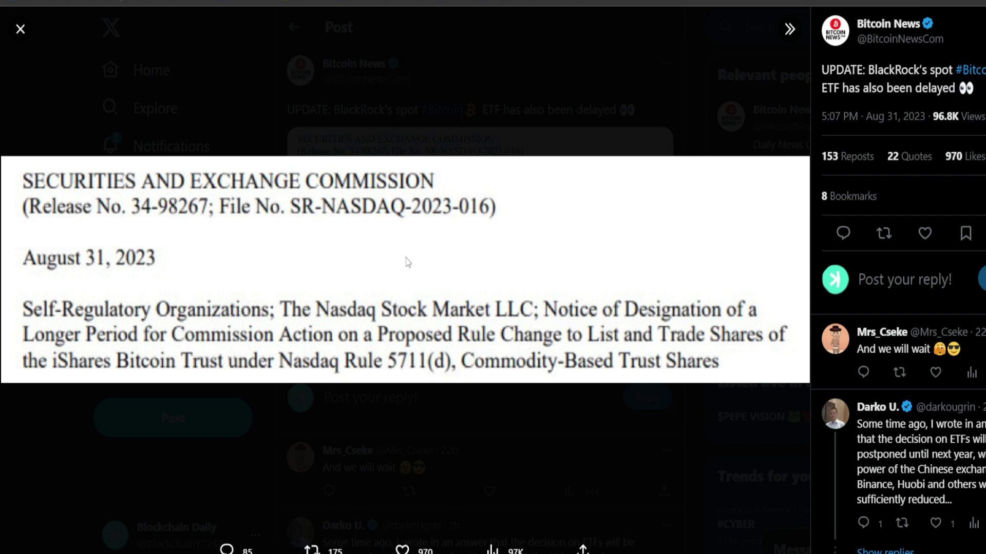
pyautogui.moveTo(416, 9)
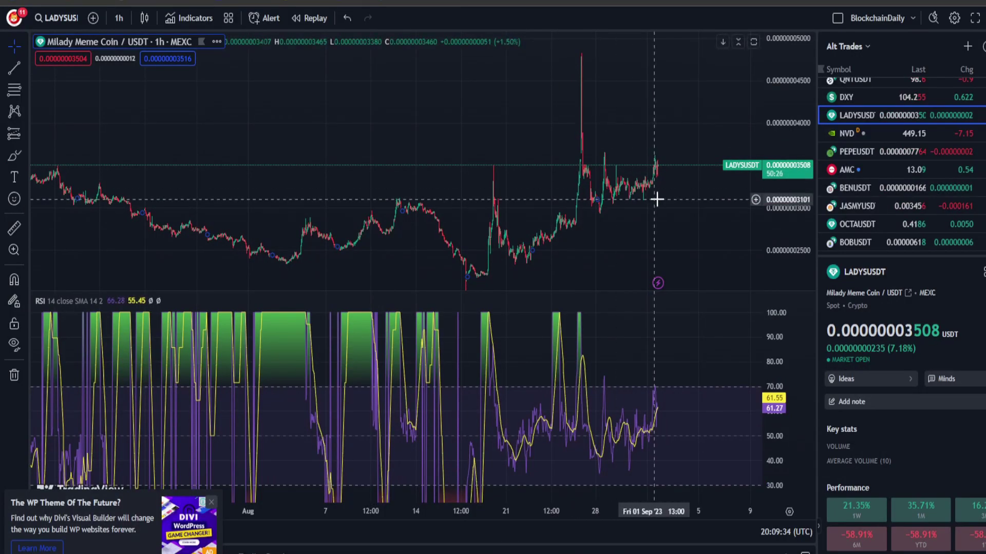
# Pan the TradingView hourly LADYS/USDT chart slightly
pyautogui.moveTo(655, 198); pyautogui.dragTo(664, 174)
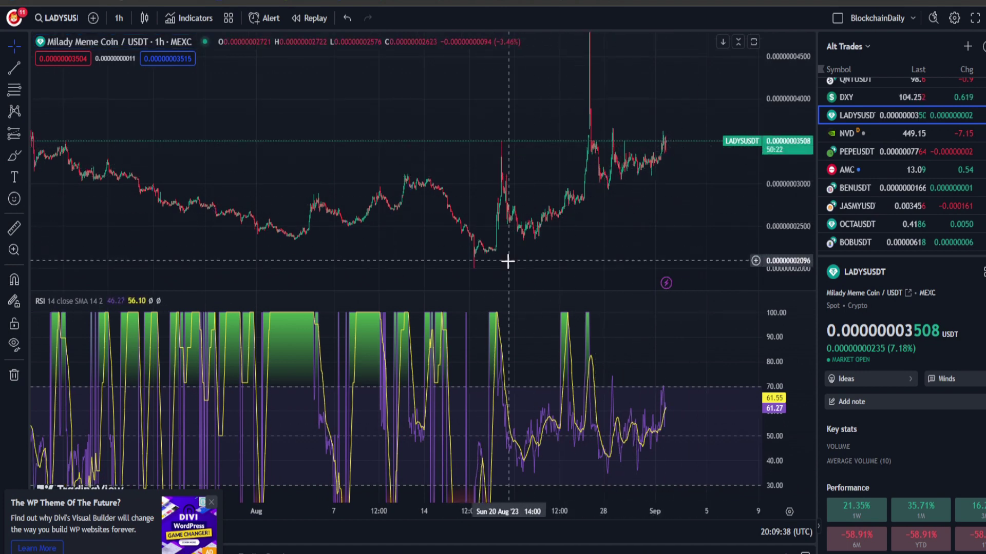
pyautogui.scroll(2, 682, 173)
pyautogui.scroll(-1, 686, 175)
pyautogui.scroll(-1, 686, 175)
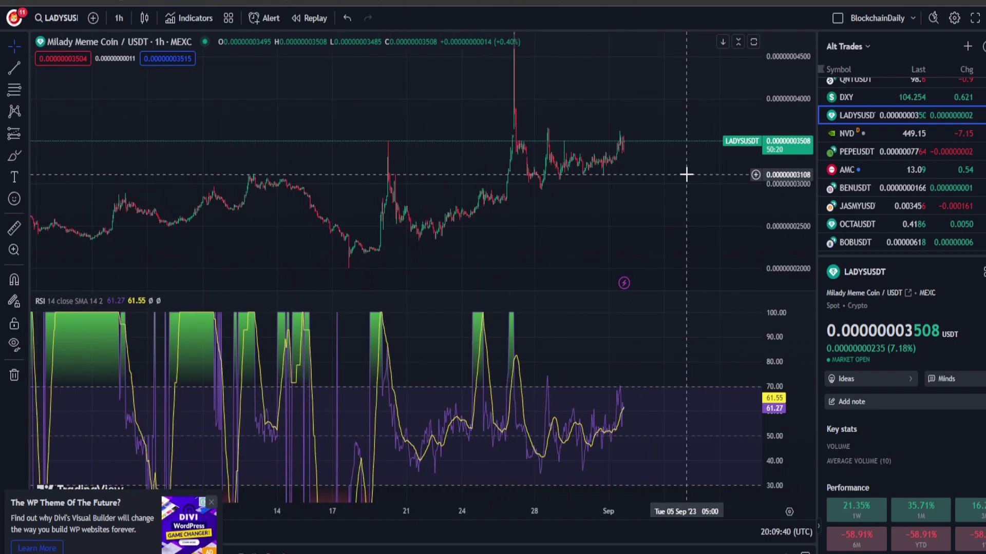
pyautogui.scroll(-1, 763, 162)
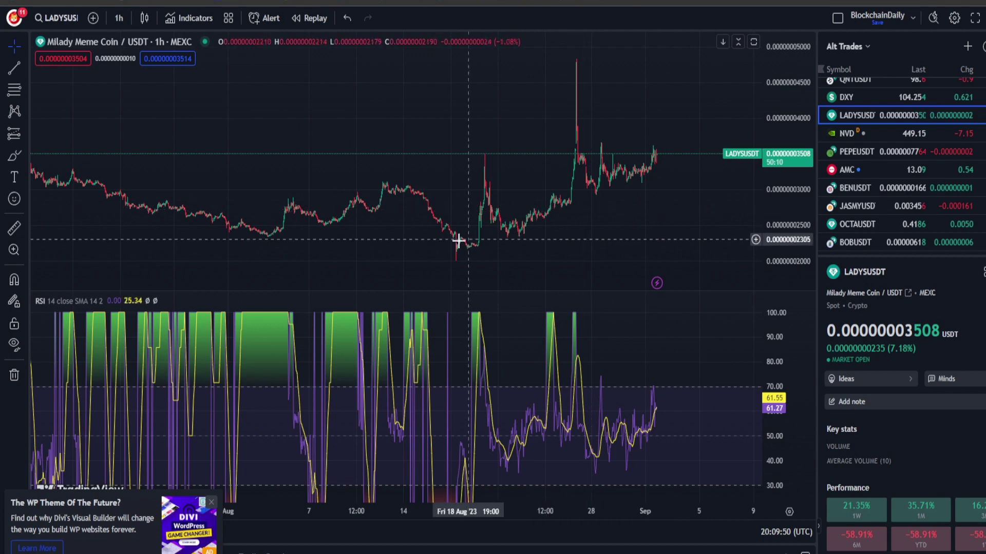
# Compress the LADYS/USDT chart's price scale vertically
pyautogui.moveTo(791, 158); pyautogui.dragTo(792, 171)
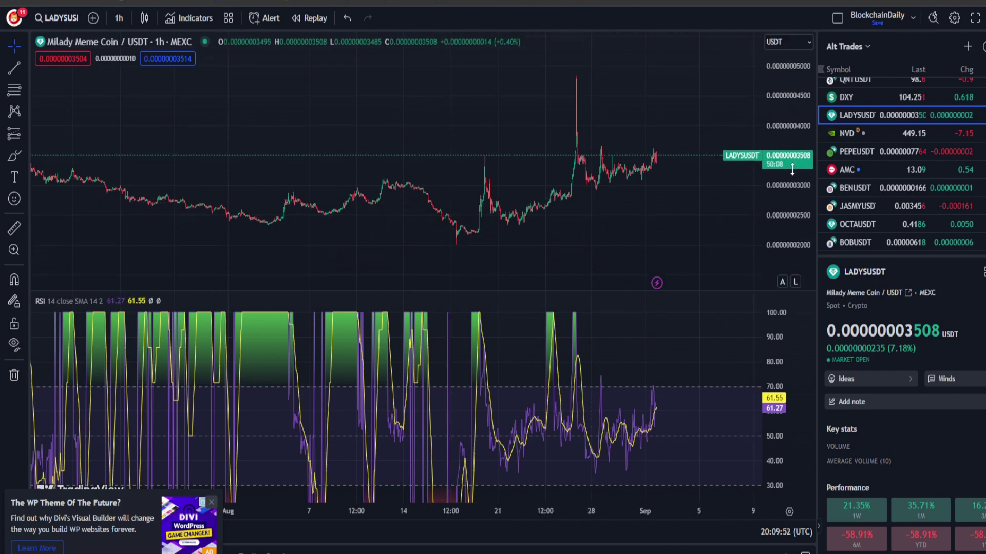
pyautogui.scroll(-3, 709, 203)
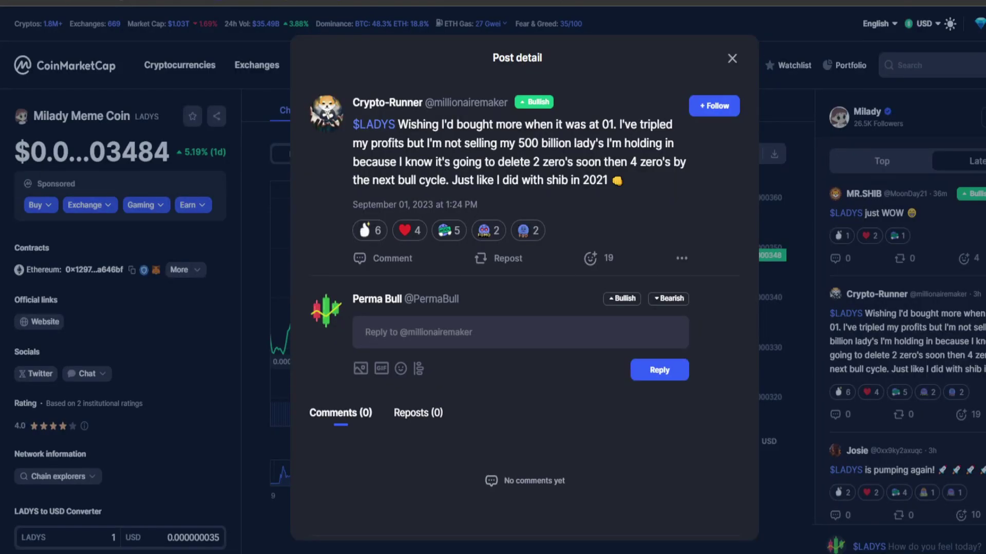
# Highlight Crypto-Runner's lines on buying more, holding 500 billion LADYS, and SHIB in 2021
pyautogui.moveTo(397, 125)
pyautogui.mouseDown()
pyautogui.moveTo(535, 136)
pyautogui.moveTo(617, 130)
pyautogui.mouseUp()
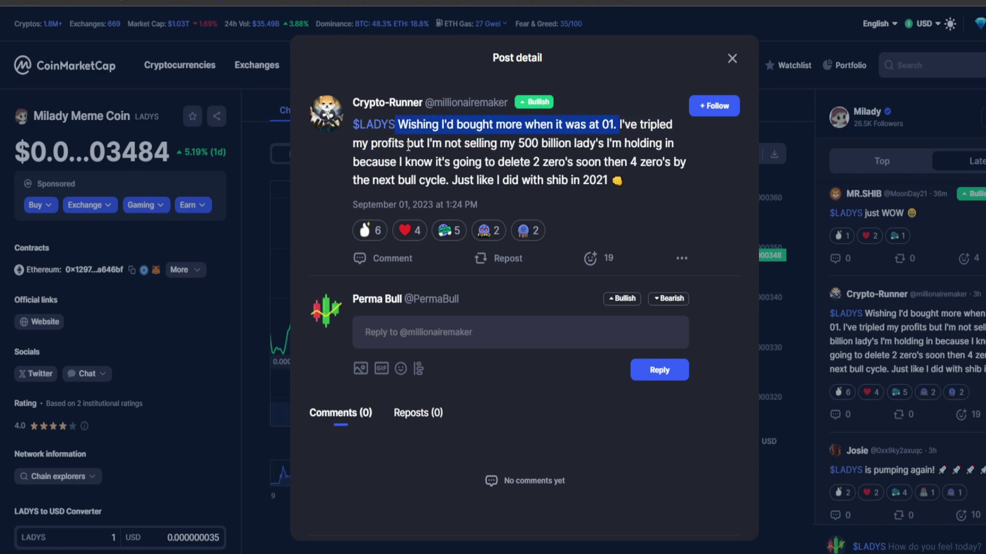
pyautogui.moveTo(516, 144); pyautogui.dragTo(686, 146)
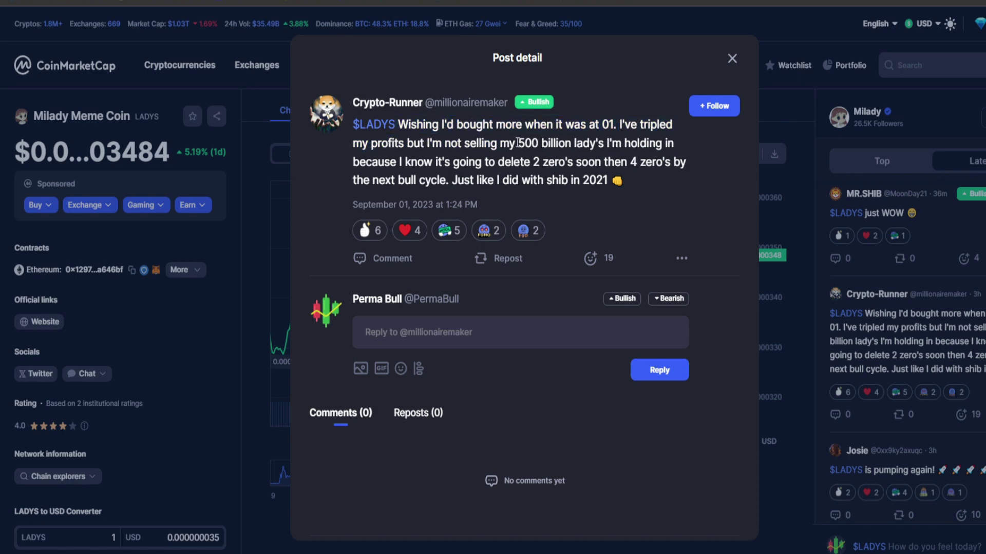
pyautogui.click(432, 165)
pyautogui.moveTo(454, 179); pyautogui.dragTo(616, 181)
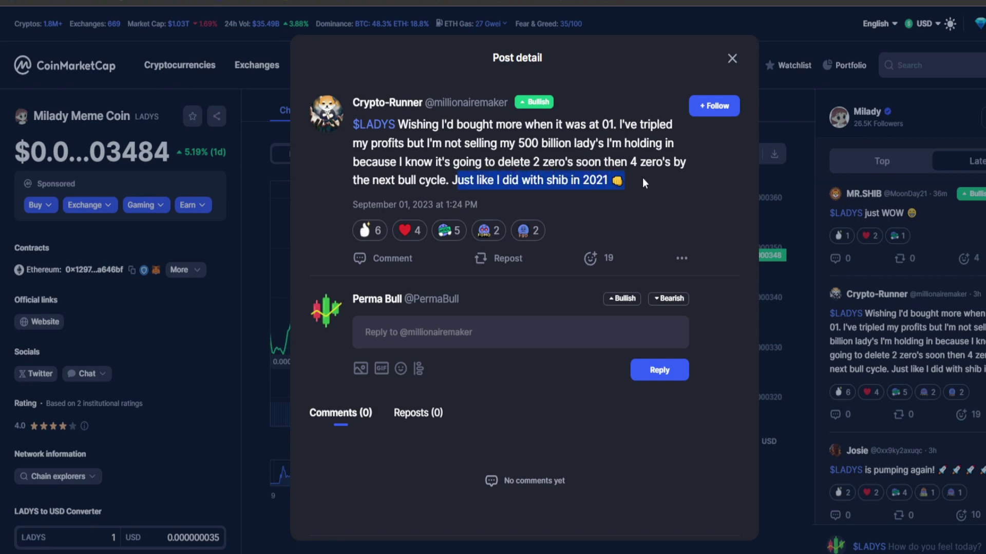
pyautogui.click(584, 159)
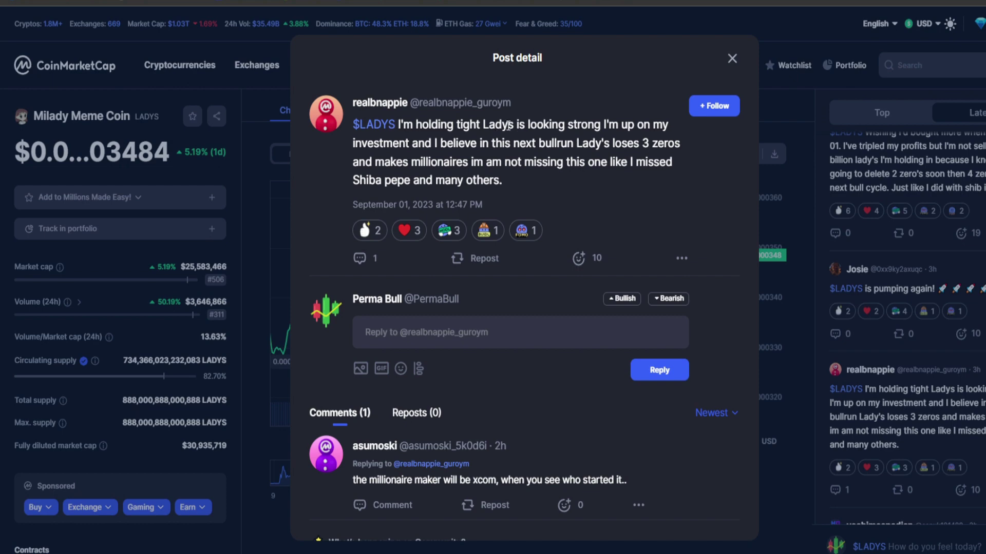
# Highlight 'Lady's loses 3 zeros' and the SHIB 2021 sentence, then close the post detail
pyautogui.moveTo(566, 144); pyautogui.dragTo(691, 146)
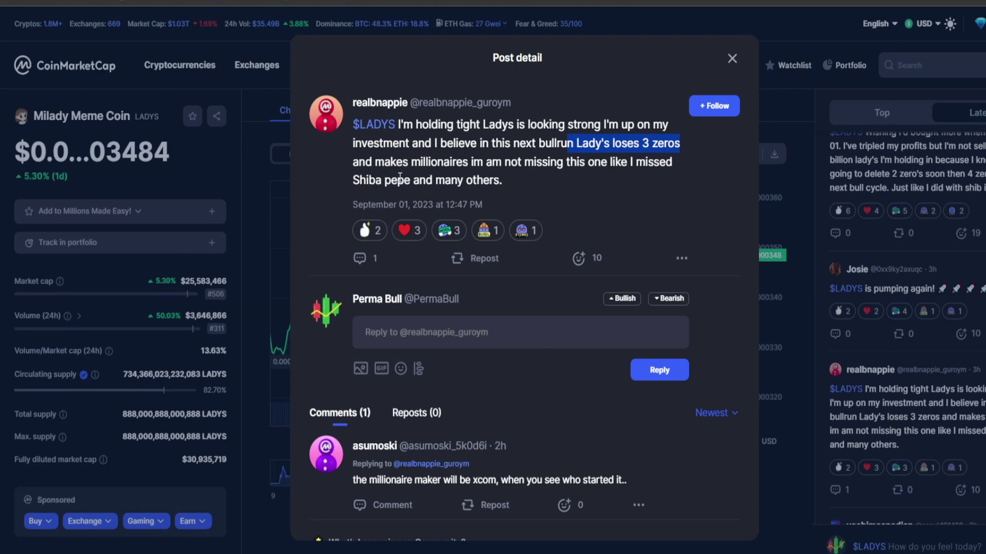
pyautogui.click(526, 180)
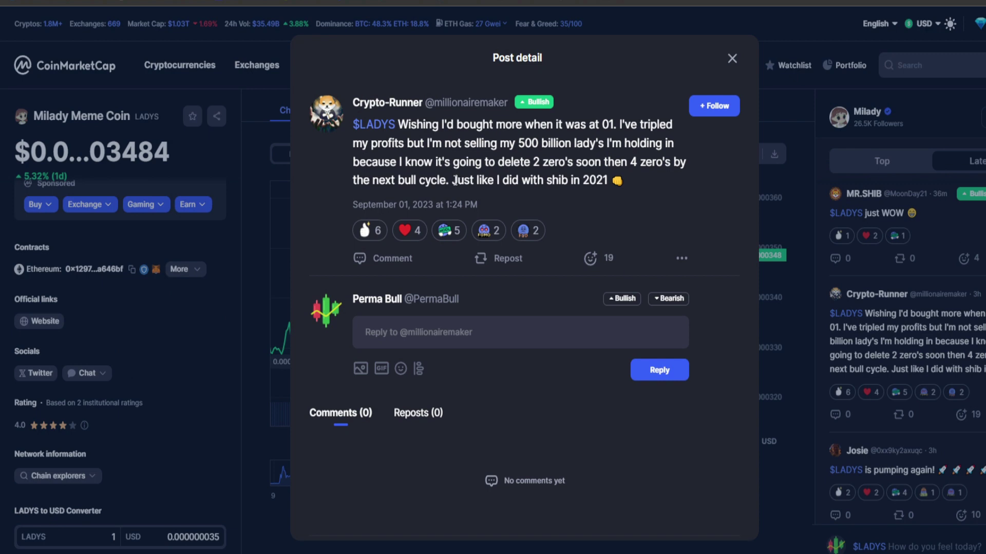
pyautogui.moveTo(452, 180); pyautogui.dragTo(612, 180)
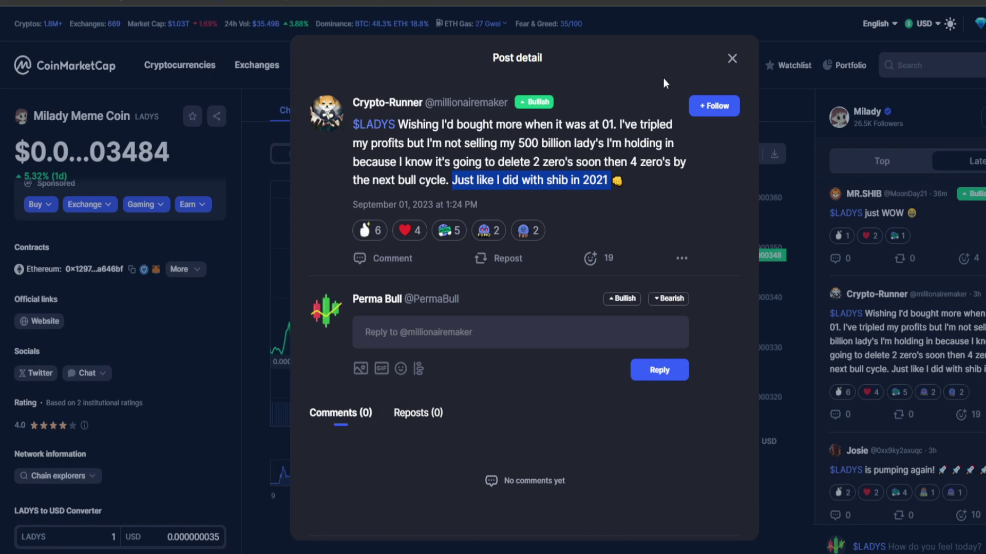
pyautogui.click(731, 58)
# Enter 500 billion LADYS in the converter, valued at $17,504.76, and bring up Calculator
pyautogui.doubleClick(111, 355)
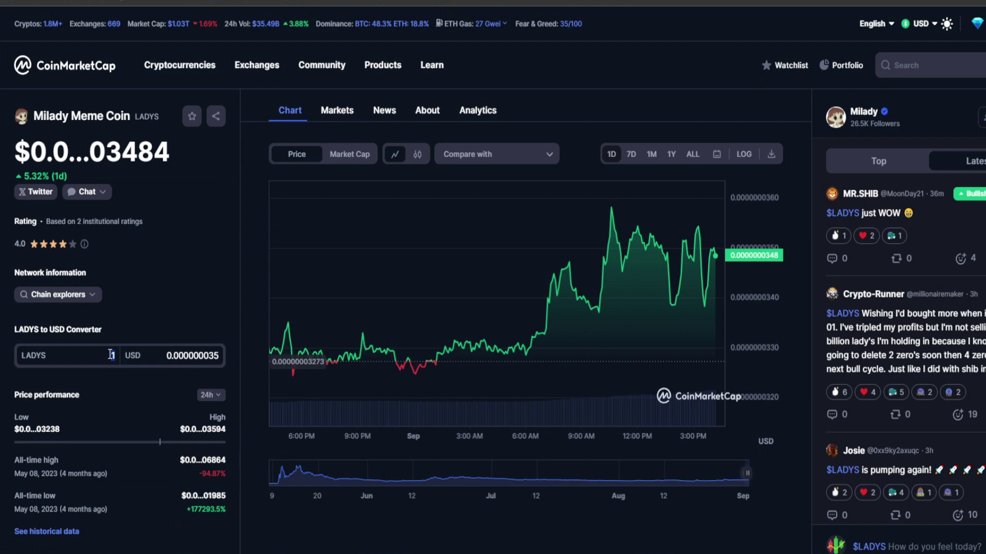
pyautogui.write('500000000000')
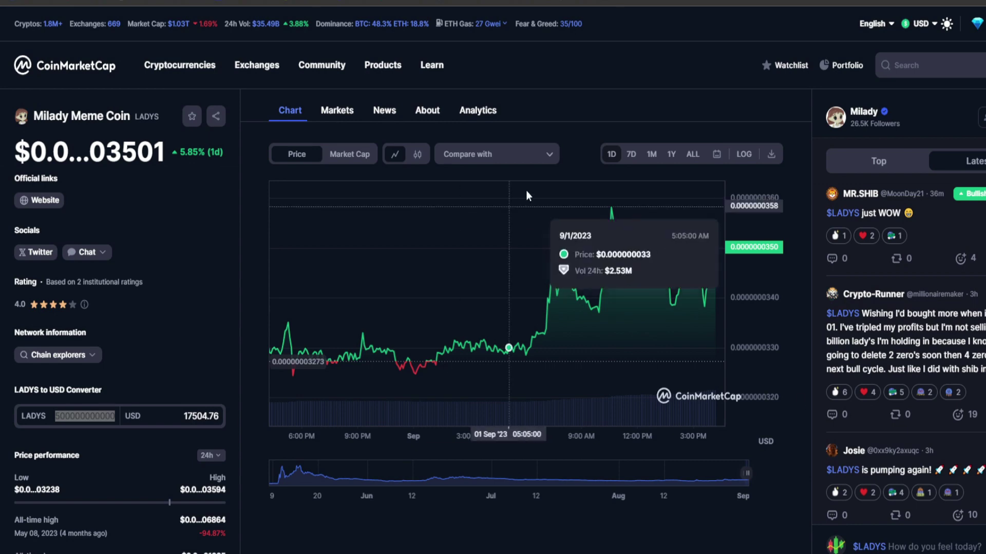
pyautogui.press('XF86Calculator')
# Compute 17,000 × 100 = 1,700,000 in Calculator, then close it
pyautogui.click(243, 312)
pyautogui.click(242, 246)
pyautogui.click(293, 346)
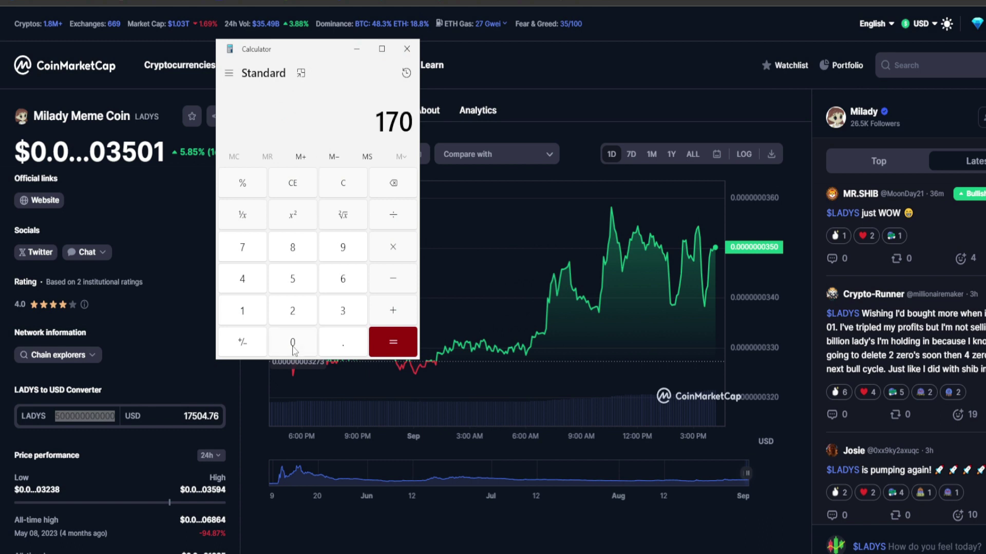
pyautogui.click(393, 247)
pyautogui.click(262, 312)
pyautogui.click(293, 343)
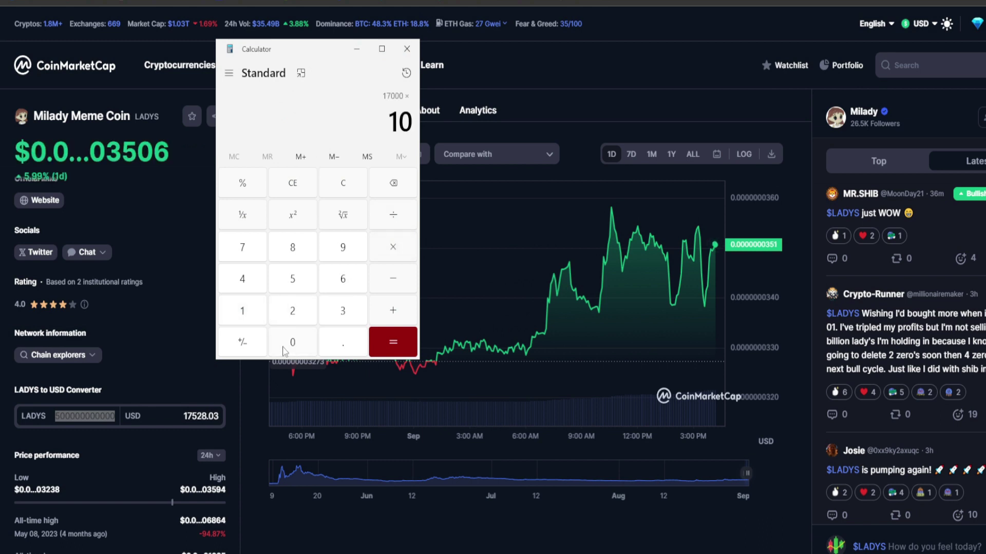
pyautogui.click(387, 339)
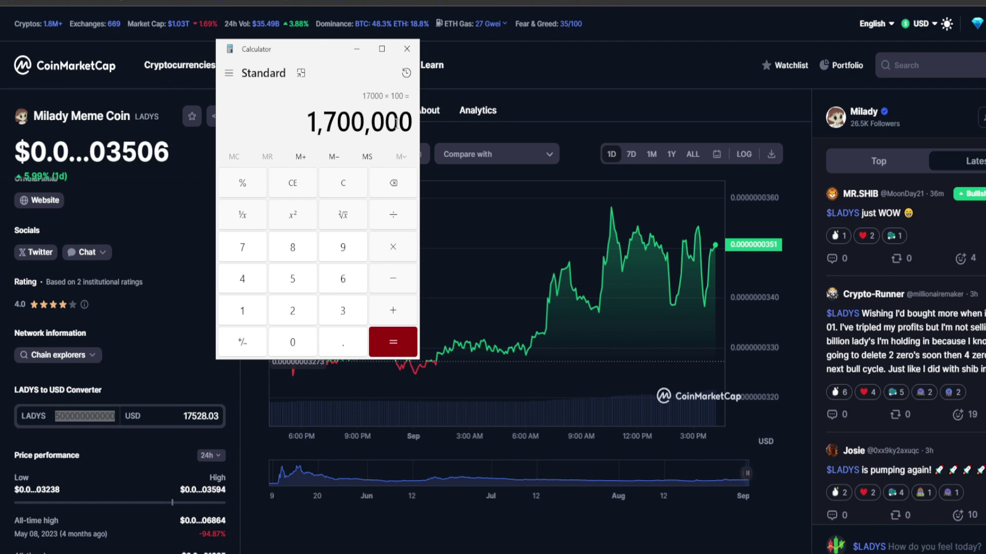
pyautogui.click(407, 49)
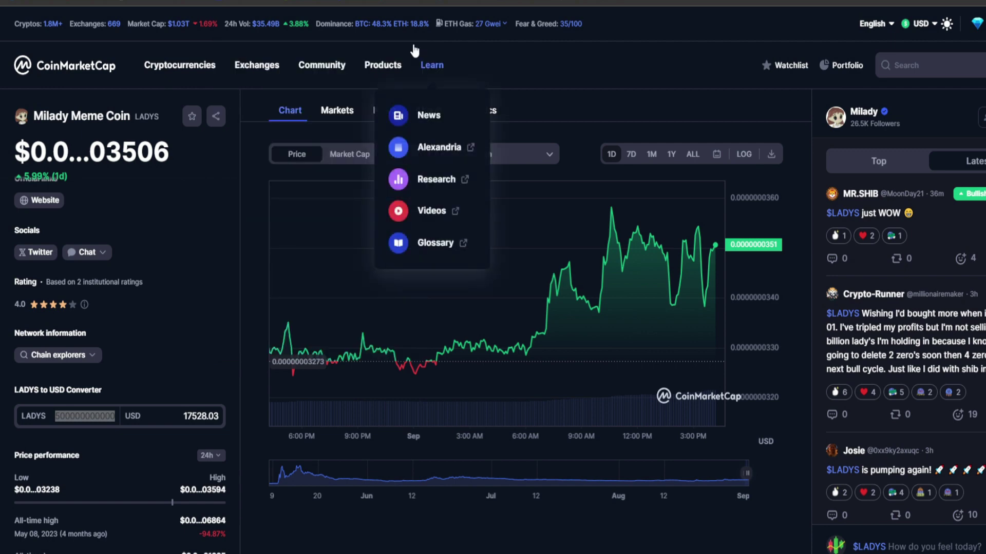
pyautogui.scroll(4, 205, 366)
pyautogui.scroll(2, 204, 366)
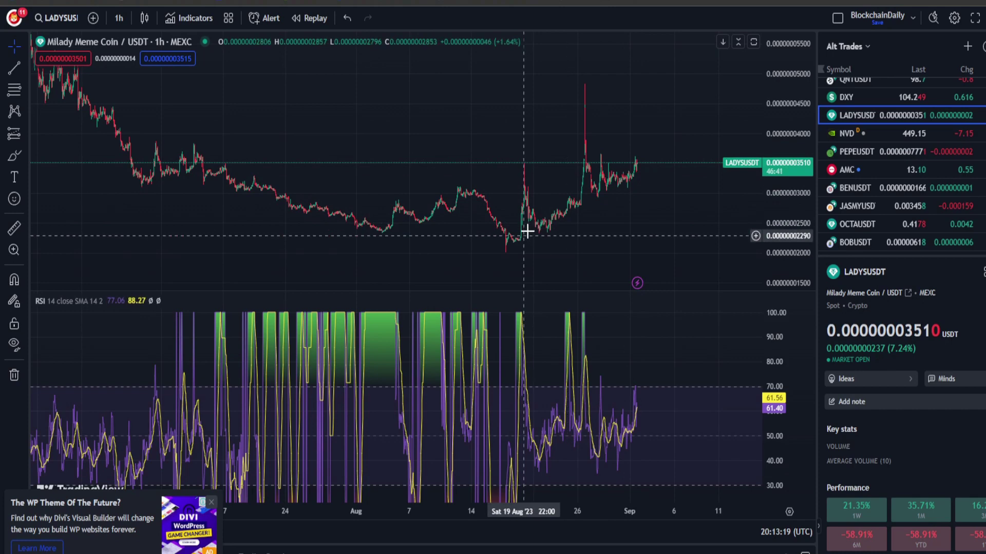
pyautogui.scroll(-3, 681, 193)
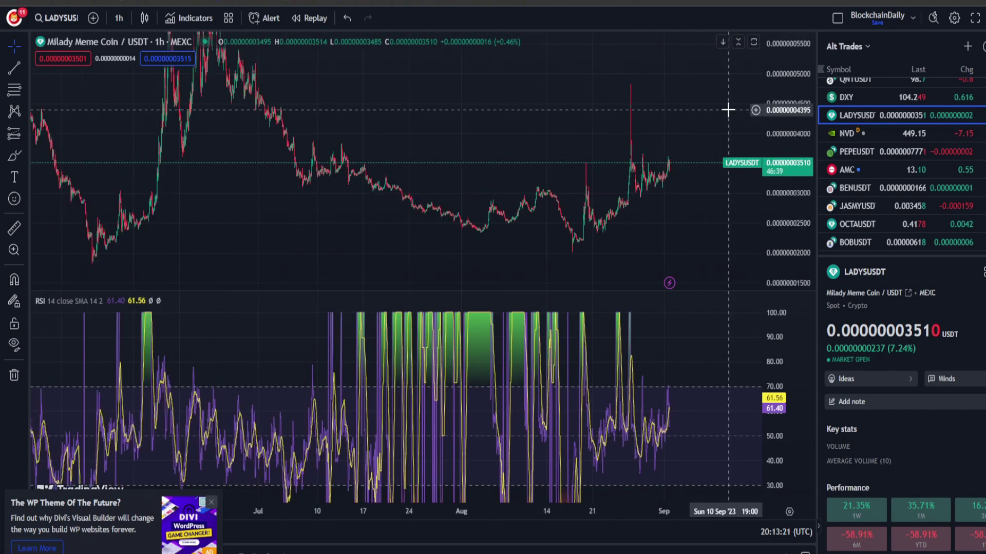
pyautogui.hscroll(2, 727, 105)
pyautogui.hscroll(1, 676, 131)
pyautogui.scroll(2, 836, 140)
pyautogui.scroll(3, 837, 140)
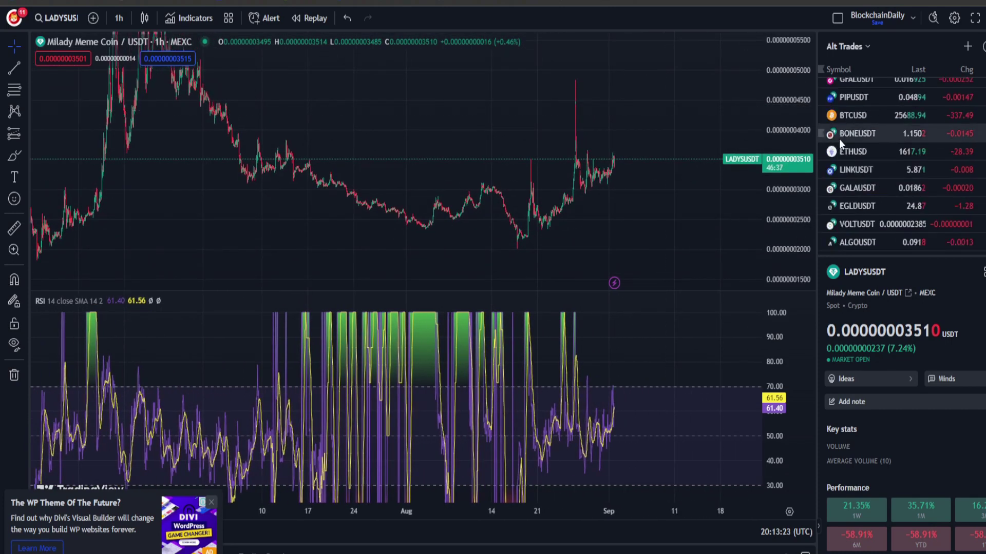
# View Bitcoin's hourly chart, then return to LADYSUSDT with a wider, compressed price range
pyautogui.click(866, 115)
pyautogui.moveTo(633, 147); pyautogui.dragTo(604, 95)
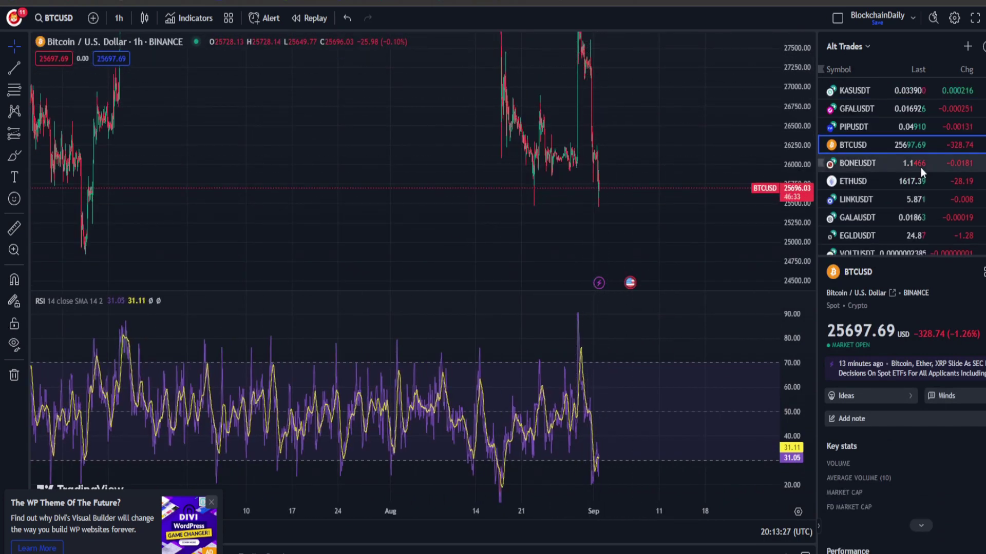
pyautogui.scroll(-3, 920, 167)
pyautogui.scroll(-3, 920, 168)
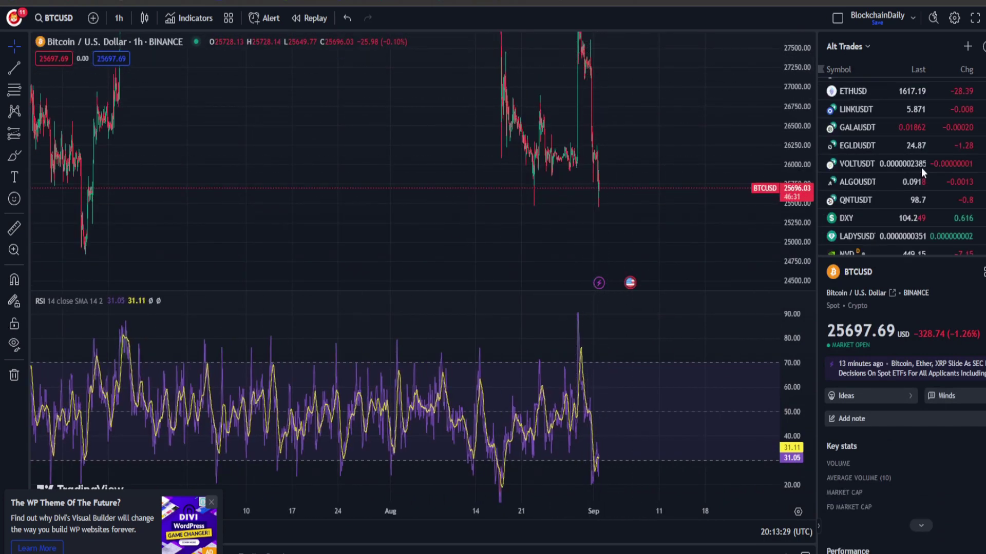
pyautogui.scroll(2, 921, 167)
pyautogui.scroll(-5, 921, 167)
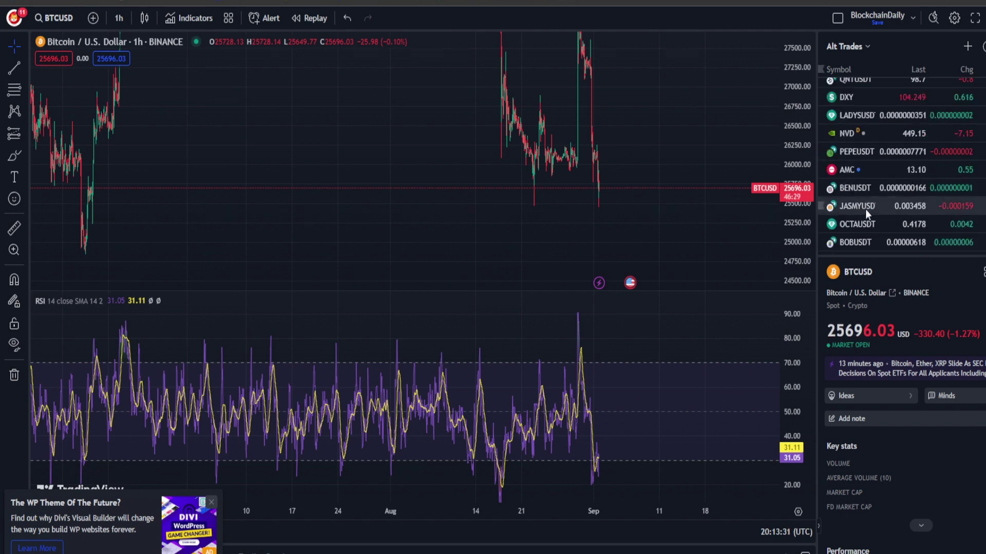
pyautogui.click(876, 117)
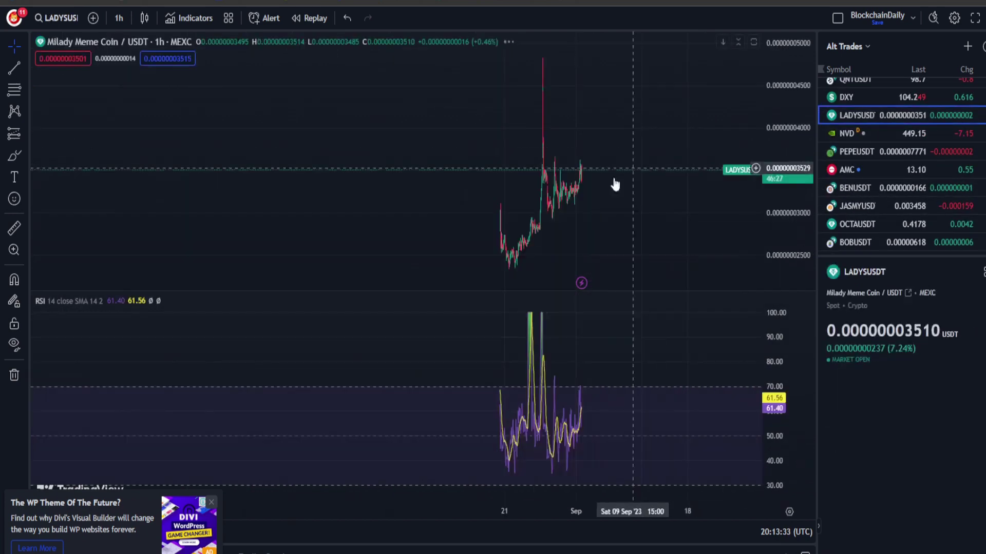
pyautogui.scroll(3, 976, 159)
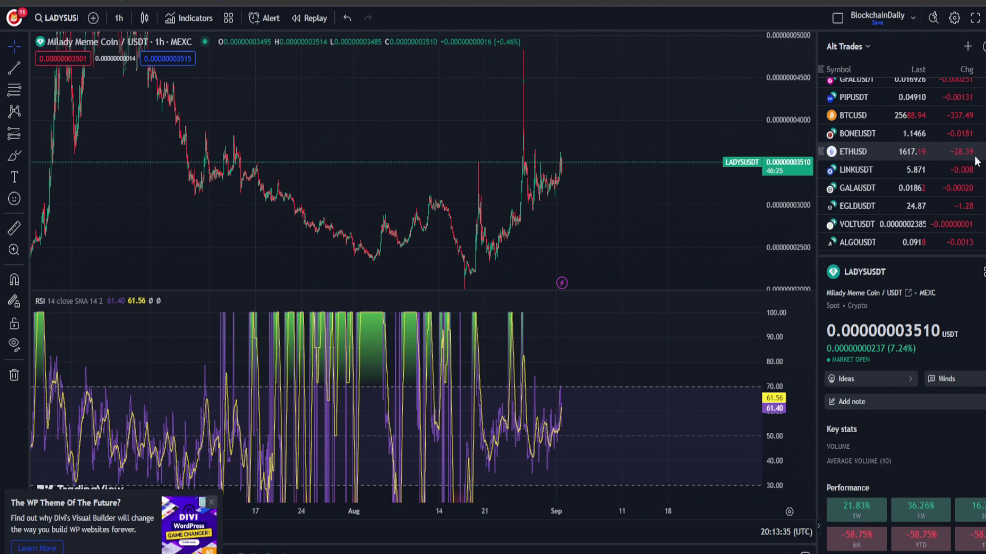
pyautogui.scroll(2, 976, 160)
pyautogui.scroll(-3, 977, 160)
pyautogui.scroll(3, 976, 160)
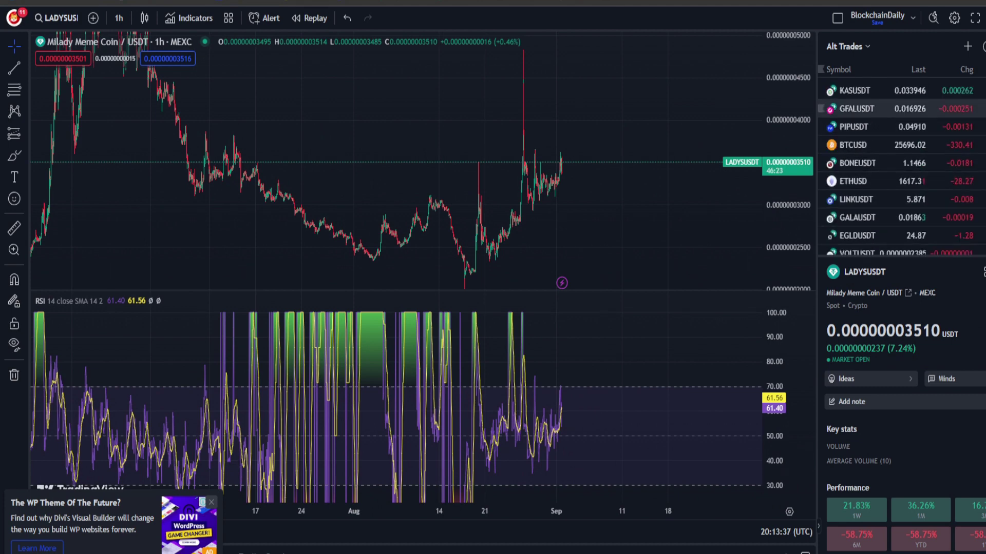
pyautogui.scroll(-3, 955, 154)
pyautogui.scroll(-2, 956, 193)
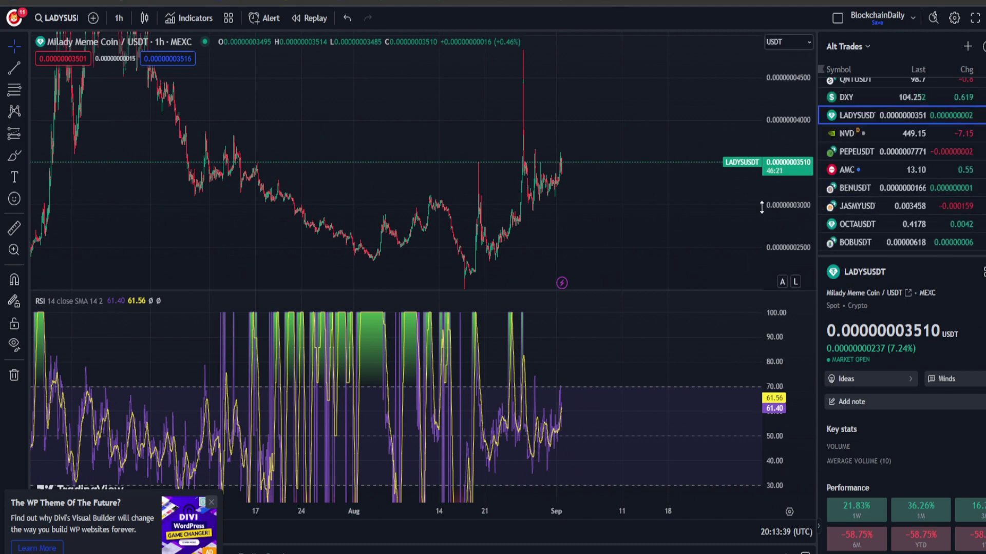
pyautogui.moveTo(651, 205); pyautogui.dragTo(665, 170)
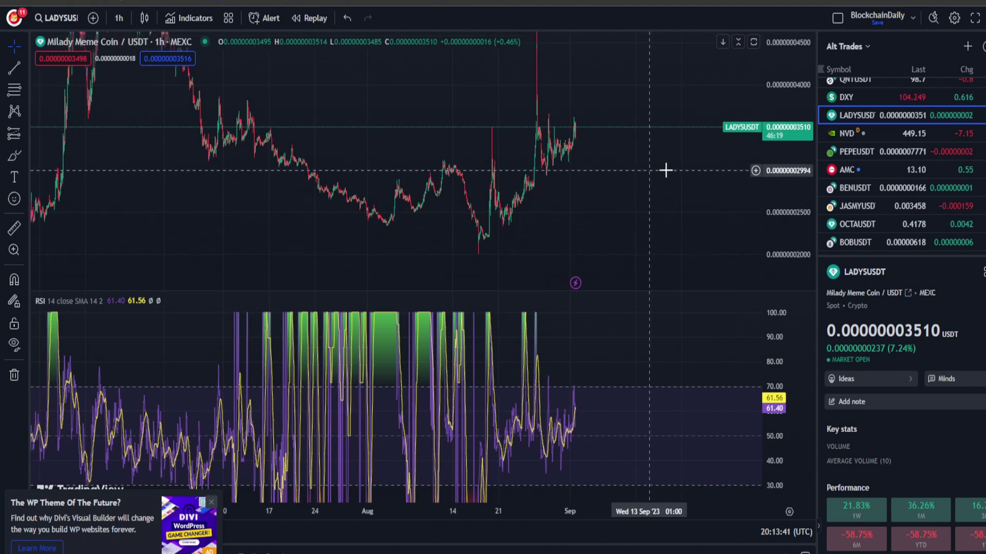
pyautogui.moveTo(786, 162); pyautogui.dragTo(786, 193)
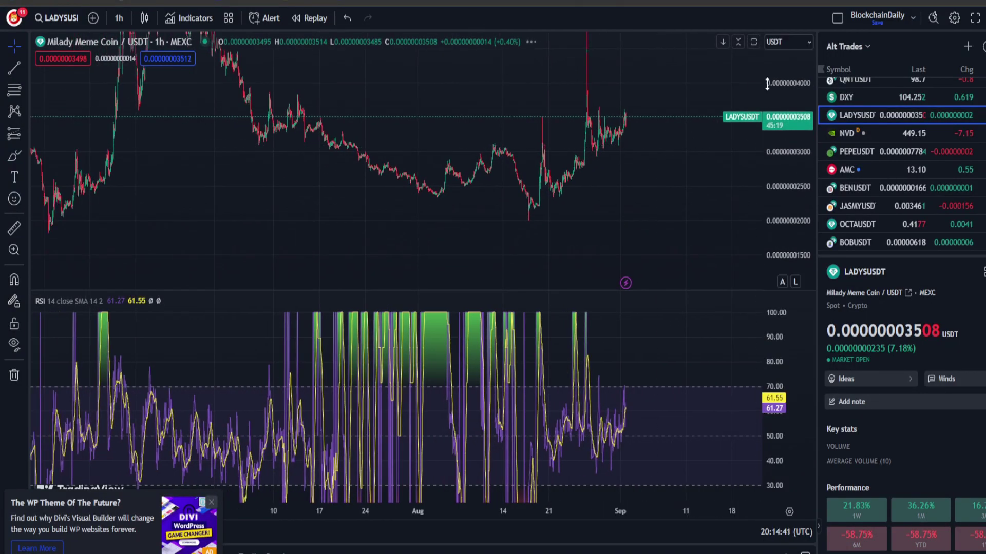
pyautogui.scroll(-3, 778, 101)
# Stretch and reposition the LADYS/USDT chart so its price axis spans well above recent highs
pyautogui.moveTo(776, 143); pyautogui.dragTo(773, 44)
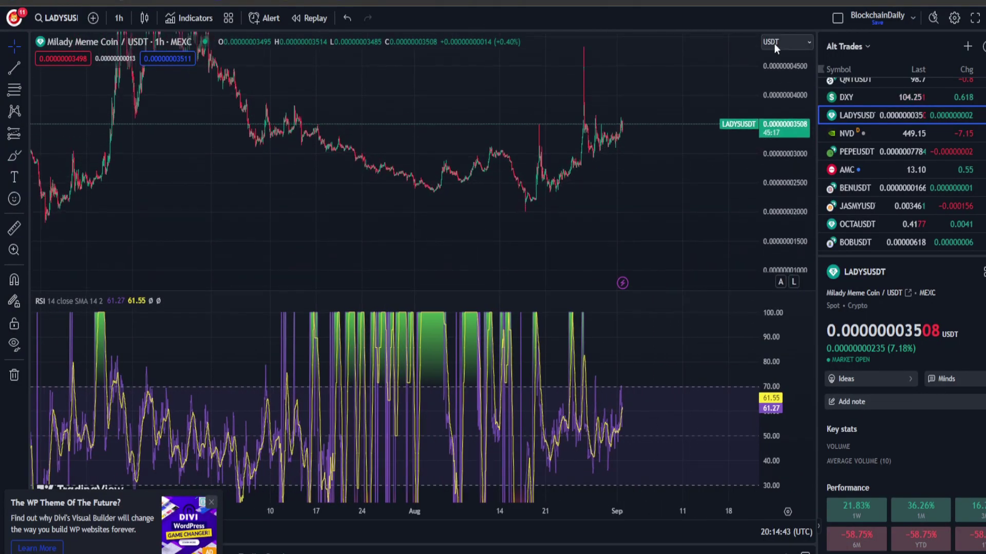
pyautogui.moveTo(707, 105)
pyautogui.mouseDown()
pyautogui.moveTo(483, 205)
pyautogui.moveTo(636, 128)
pyautogui.moveTo(584, 179)
pyautogui.mouseUp()
pyautogui.moveTo(774, 92); pyautogui.dragTo(773, 185)
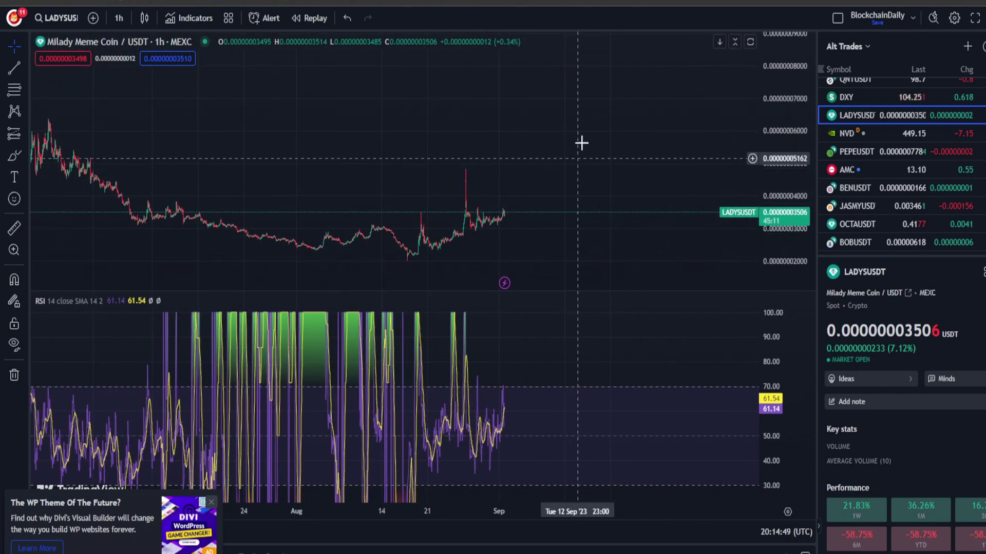
# Measure from the current LADYS price up to about 0.0000000786 USDT, a 122.92% rise
pyautogui.click(14, 227)
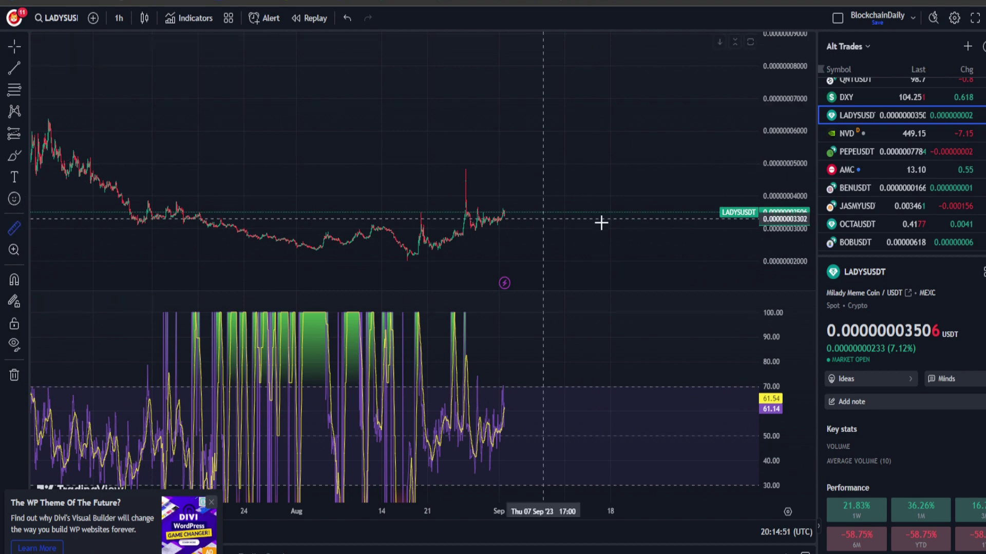
pyautogui.click(630, 211)
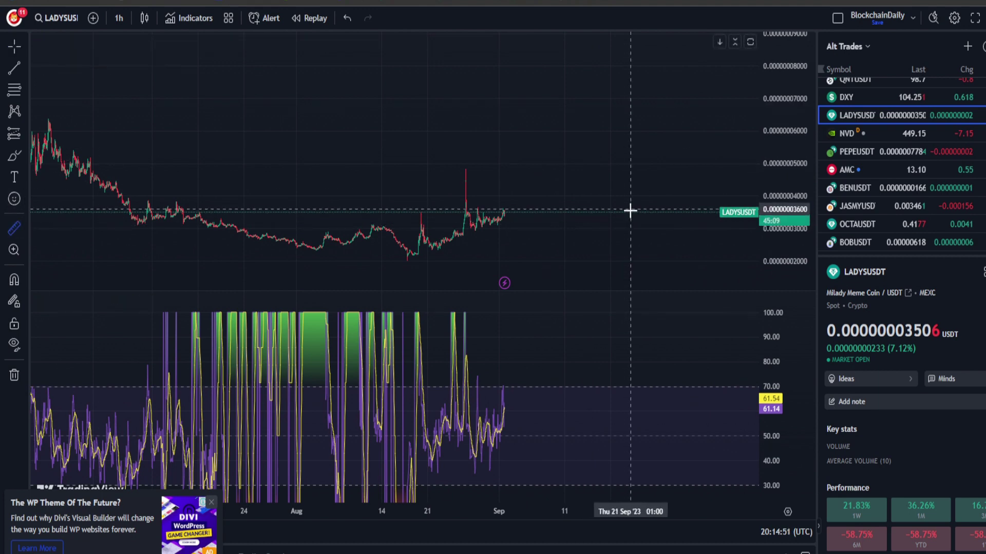
pyautogui.click(487, 70)
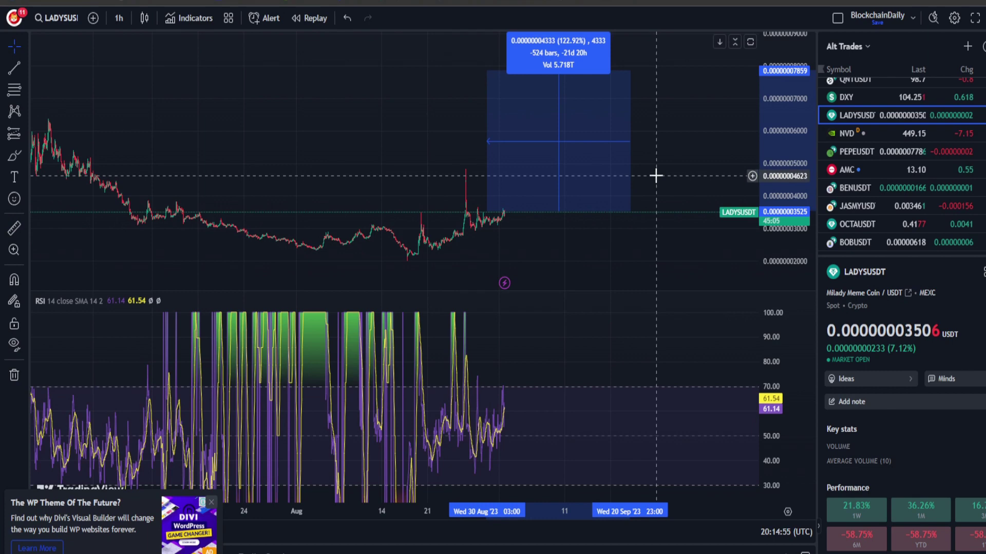